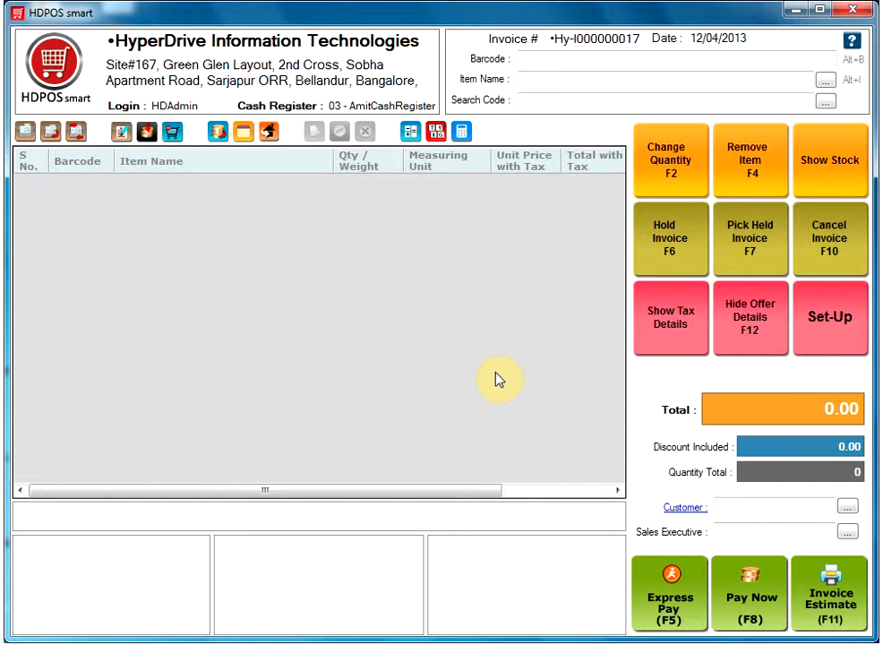
Open the Sales Return manager from Set-Up and start a new sales return
left_click(833, 329)
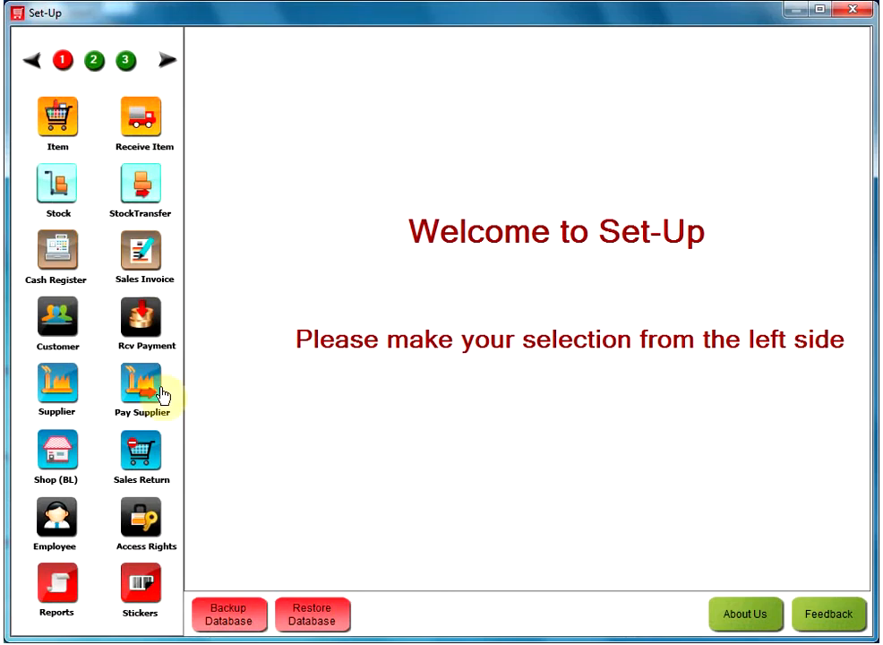
left_click(121, 464)
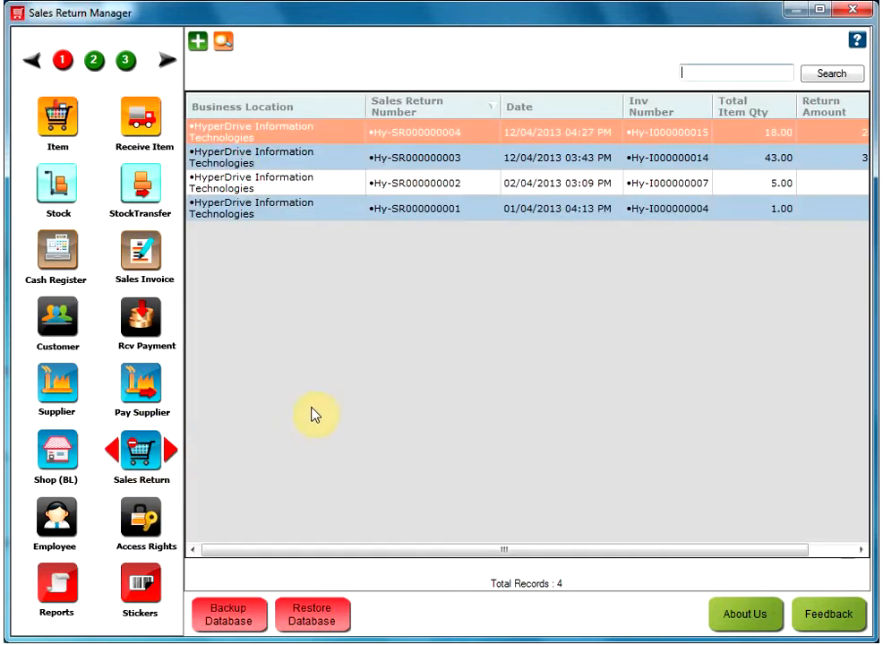
left_click(199, 47)
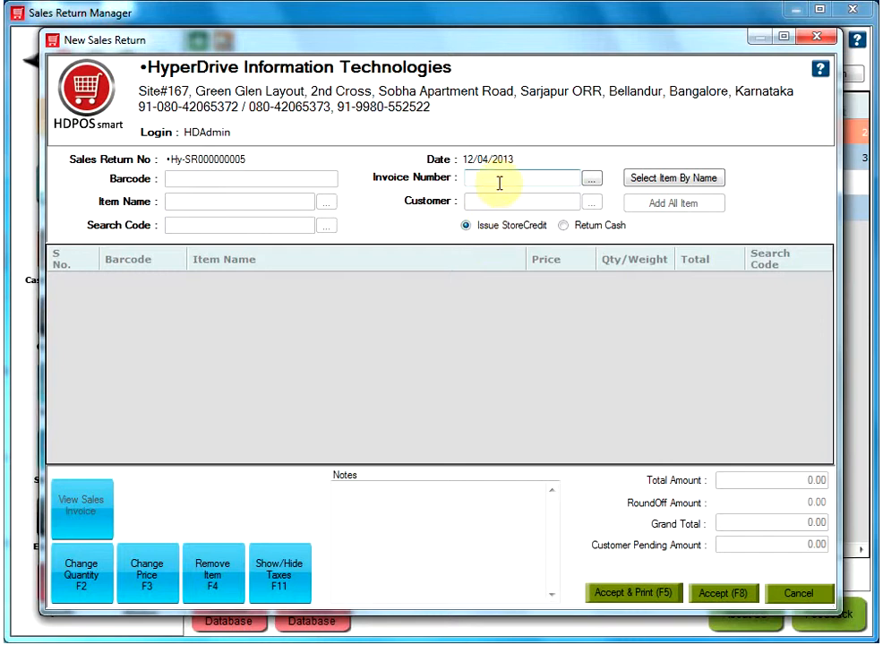
Look up the sales invoices containing the item Lux through Select Item By Name
left_click(662, 178)
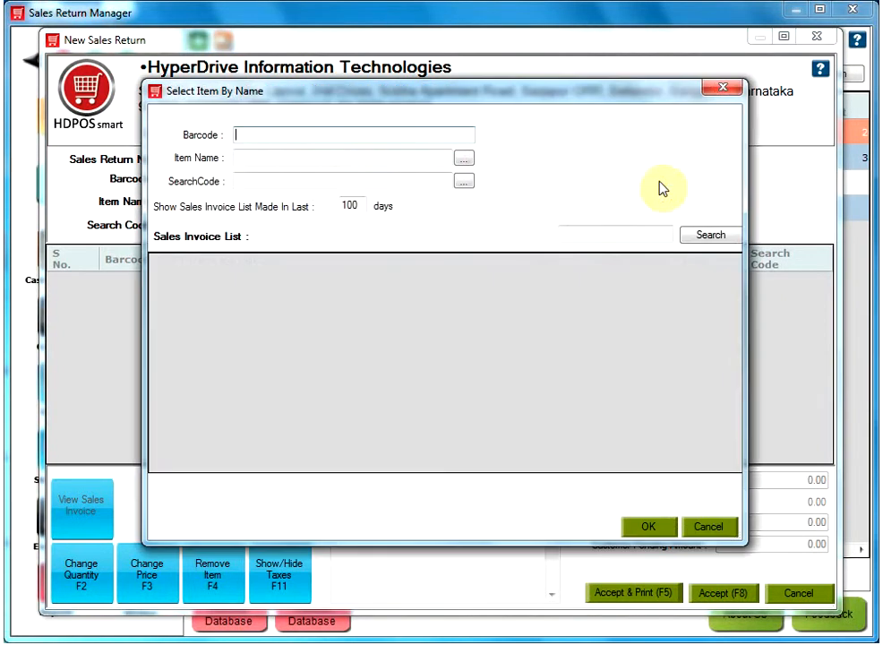
left_click(318, 162)
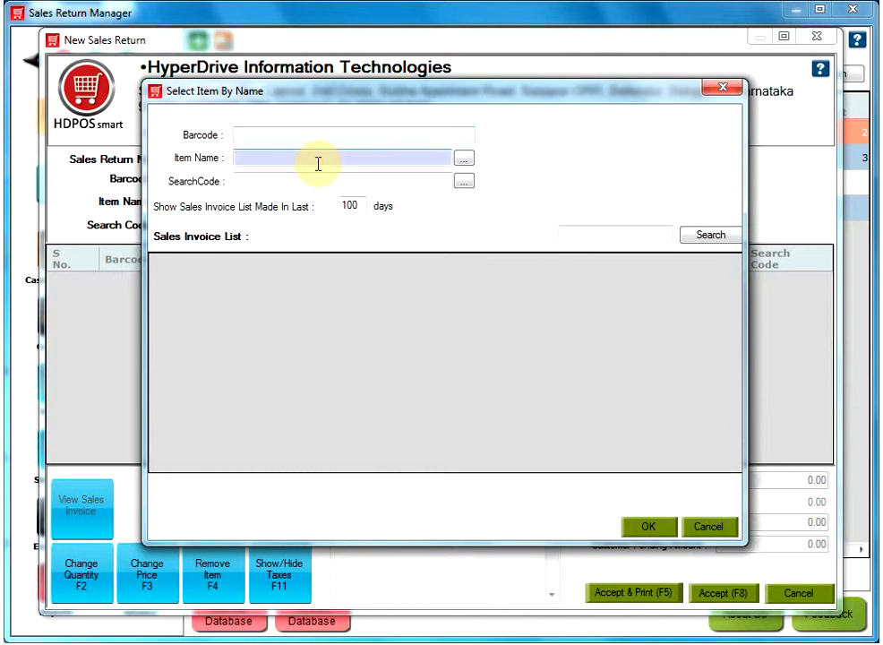
type("lux")
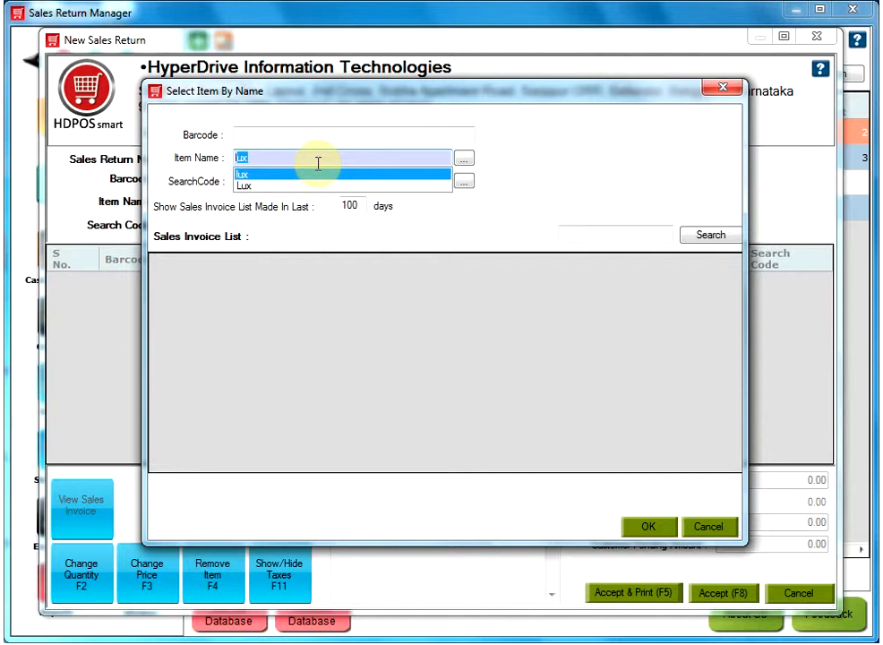
key("Down")
key("Return")
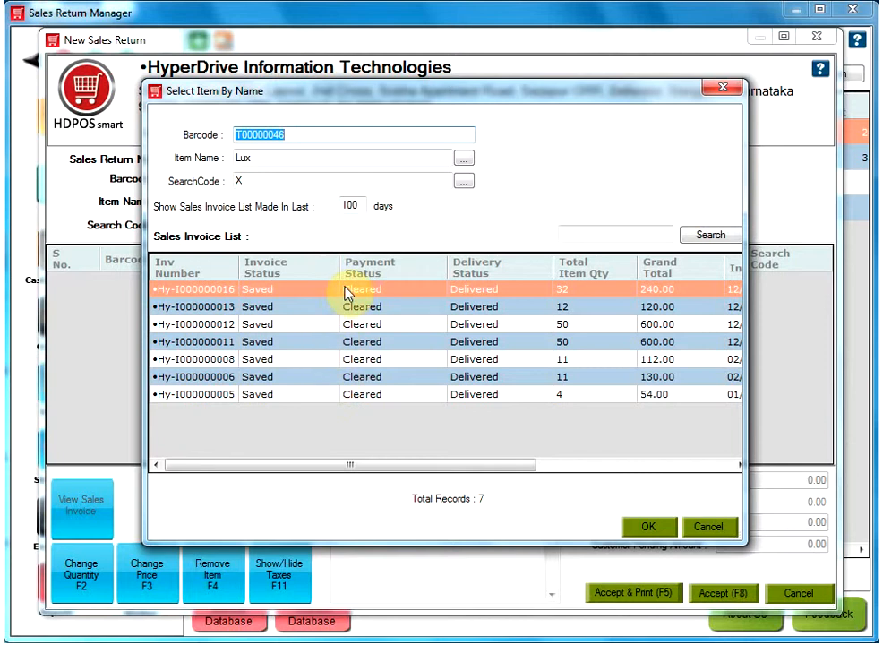
Limit the Lux invoice list to the last 2 days, and close the item lookup without choosing an invoice
double_click(359, 204)
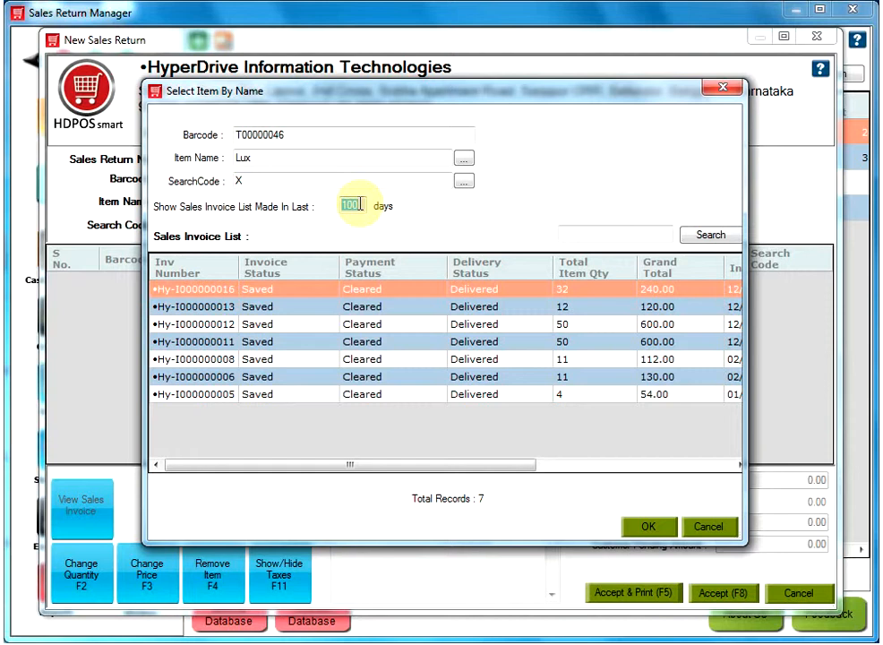
type("2")
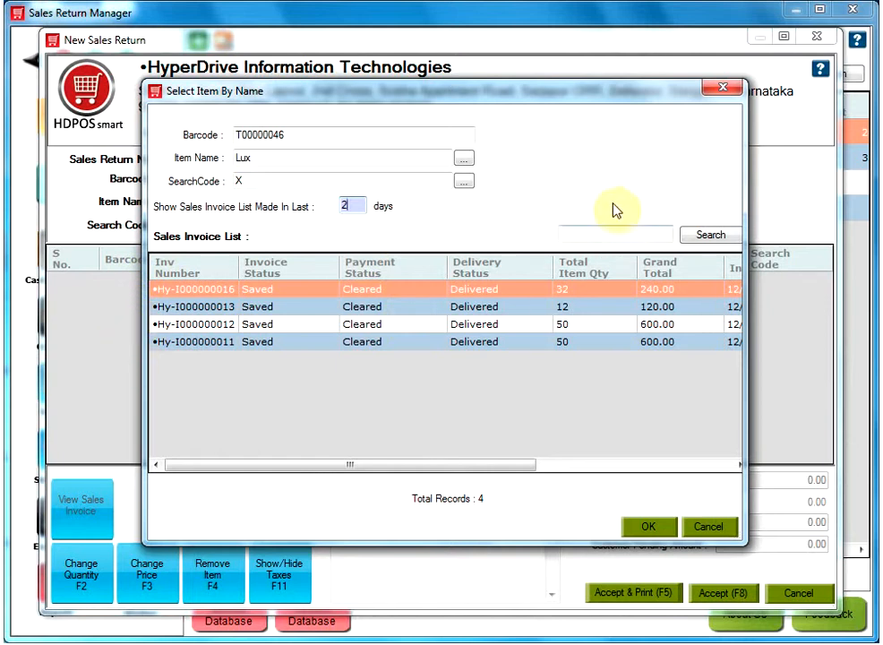
left_click(727, 94)
Set the return's invoice number to the most recent saved invoice, chosen from the sales invoice list
left_click(504, 177)
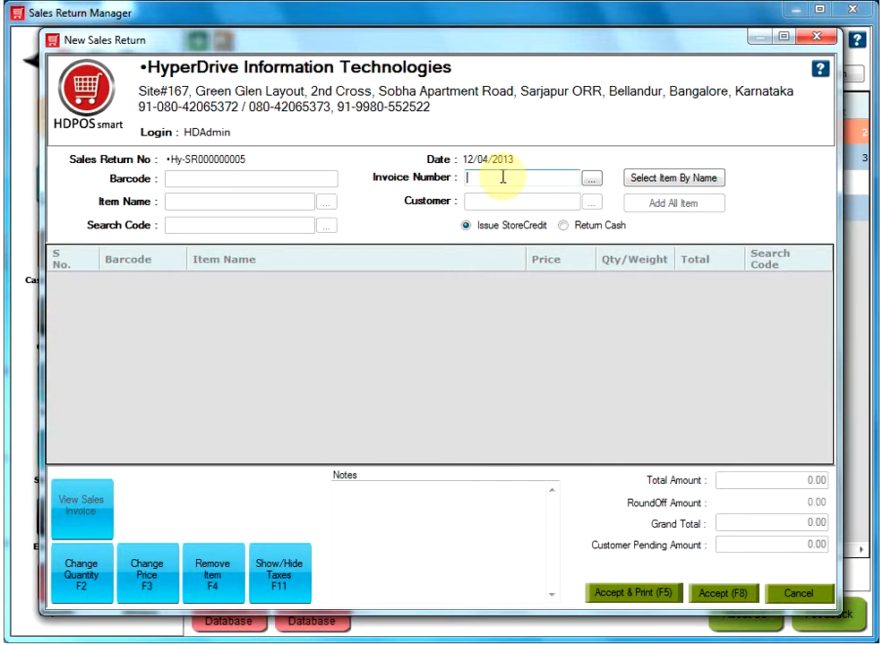
key("Down")
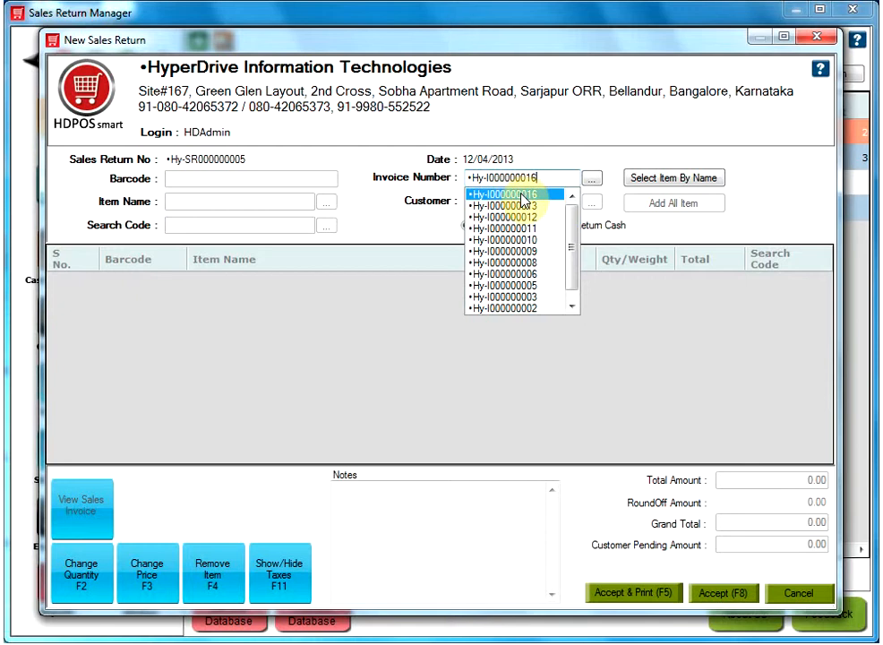
left_click(588, 183)
left_click(578, 184)
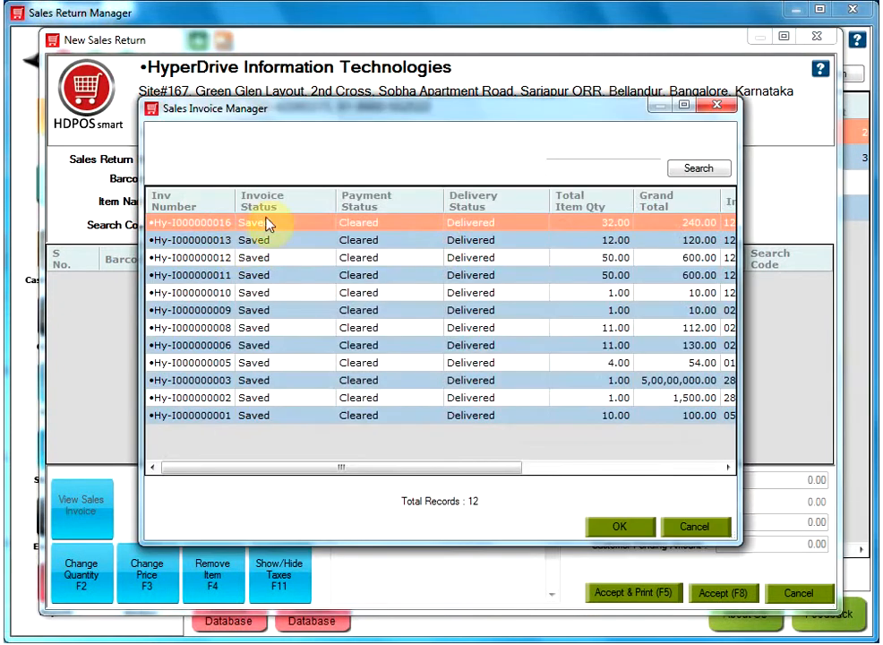
left_click(616, 528)
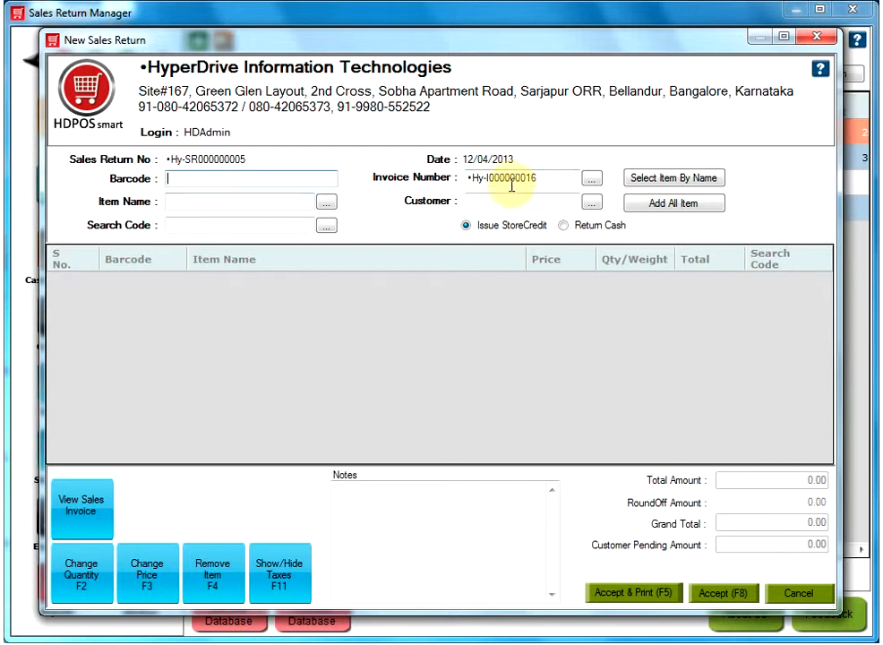
Add the item Lux to the sales return by its item name
left_click(199, 201)
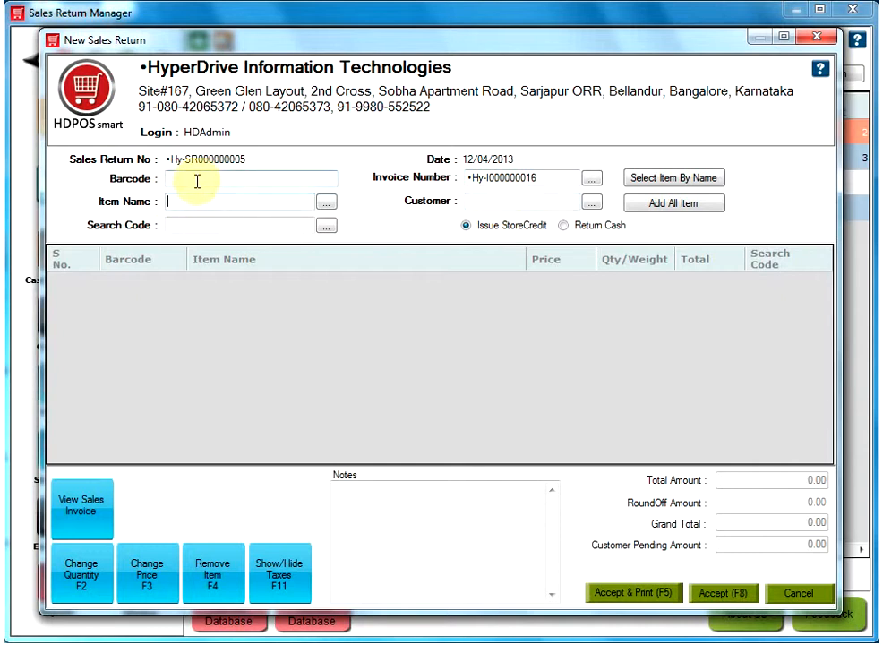
left_click(197, 182)
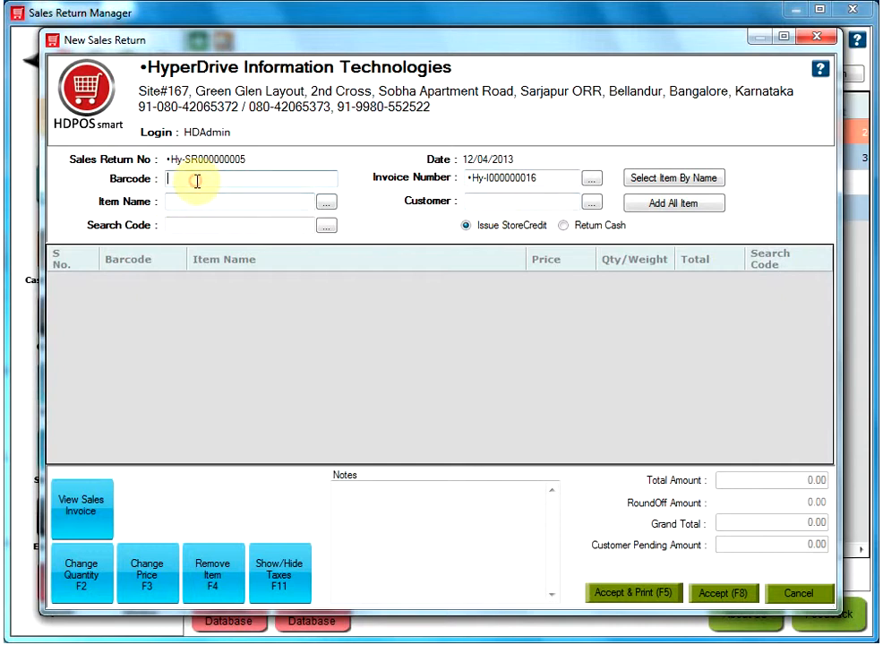
left_click(188, 226)
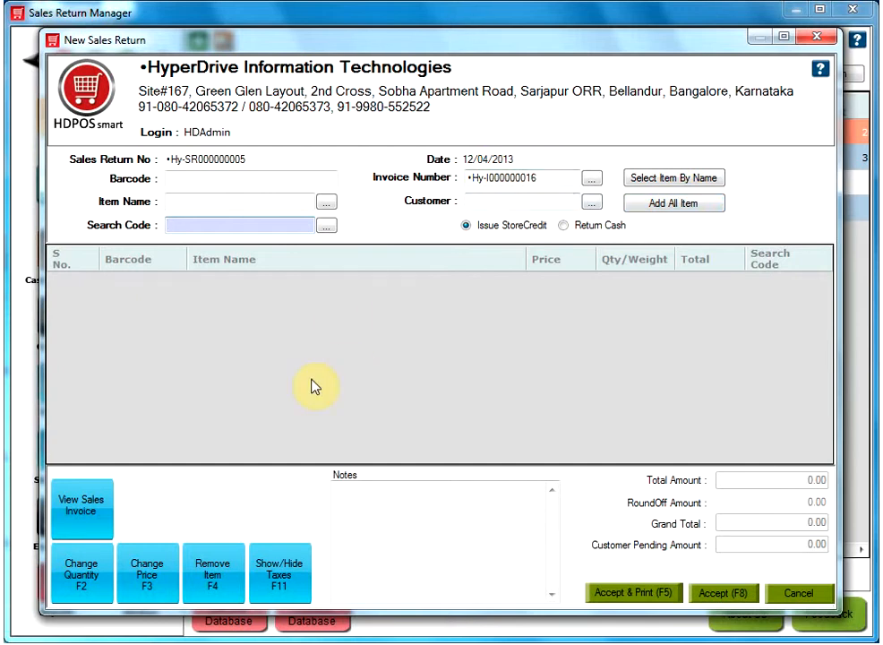
left_click(223, 205)
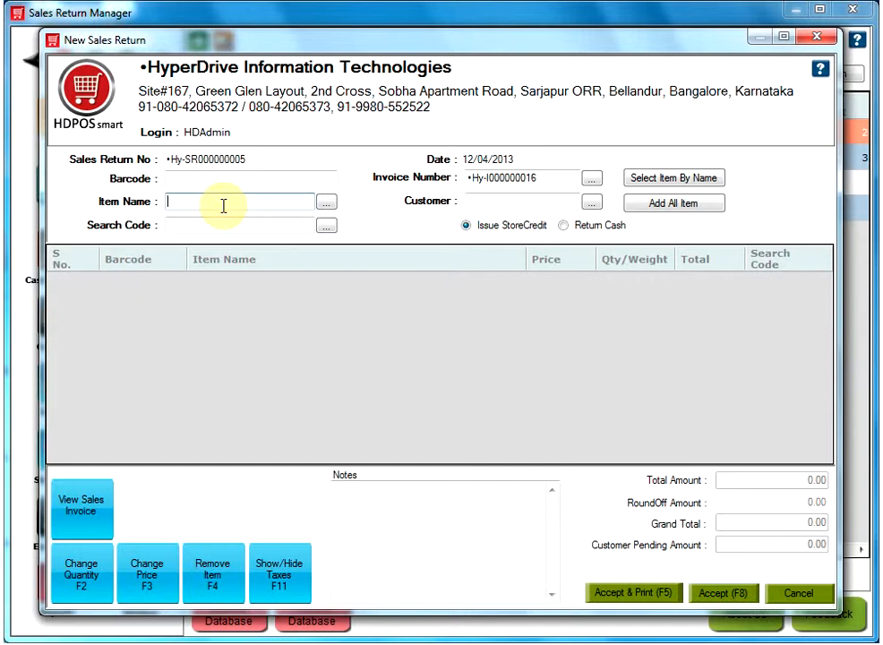
key("Down")
key("Down")
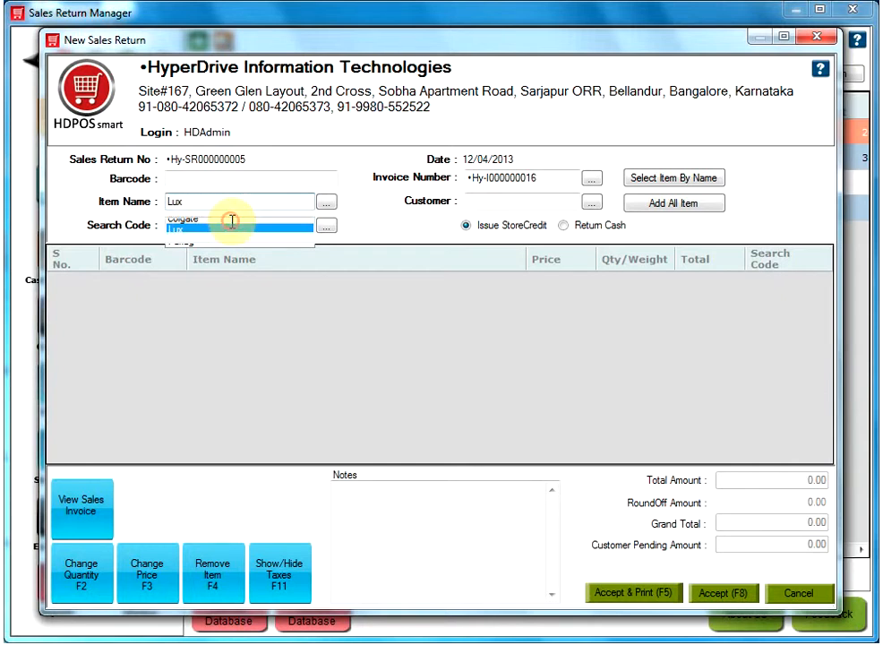
left_click(232, 221)
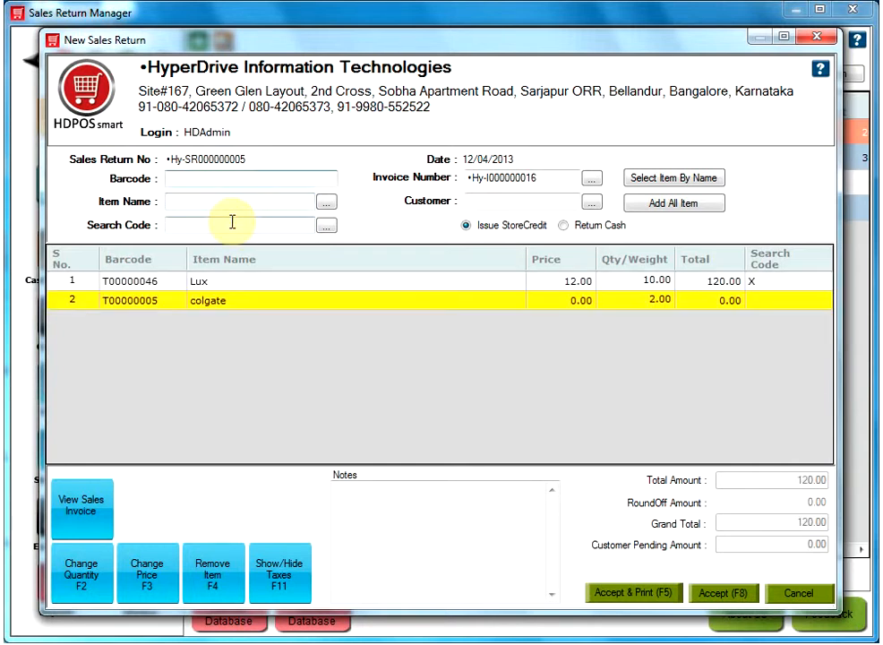
left_click(257, 286)
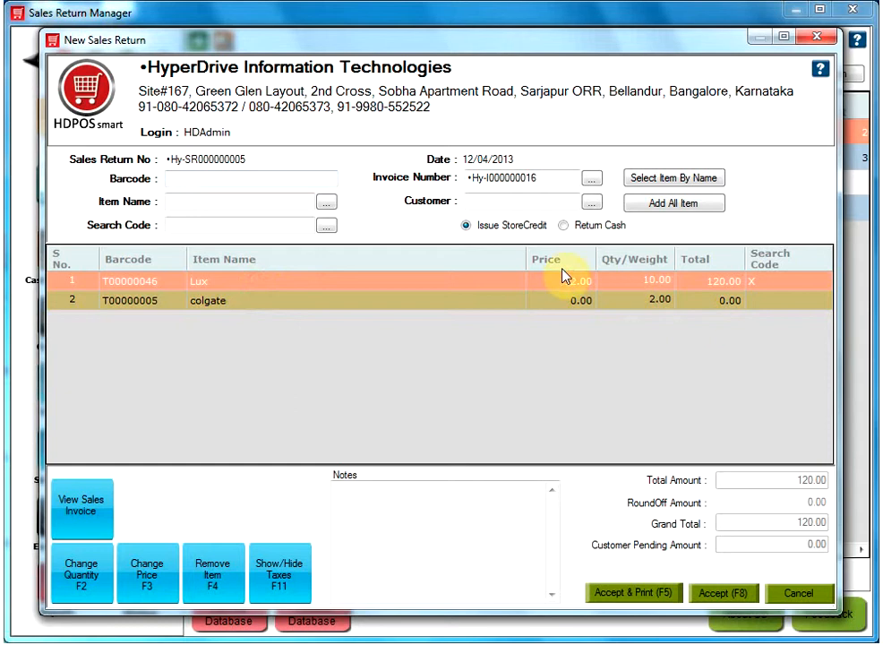
left_click(477, 306)
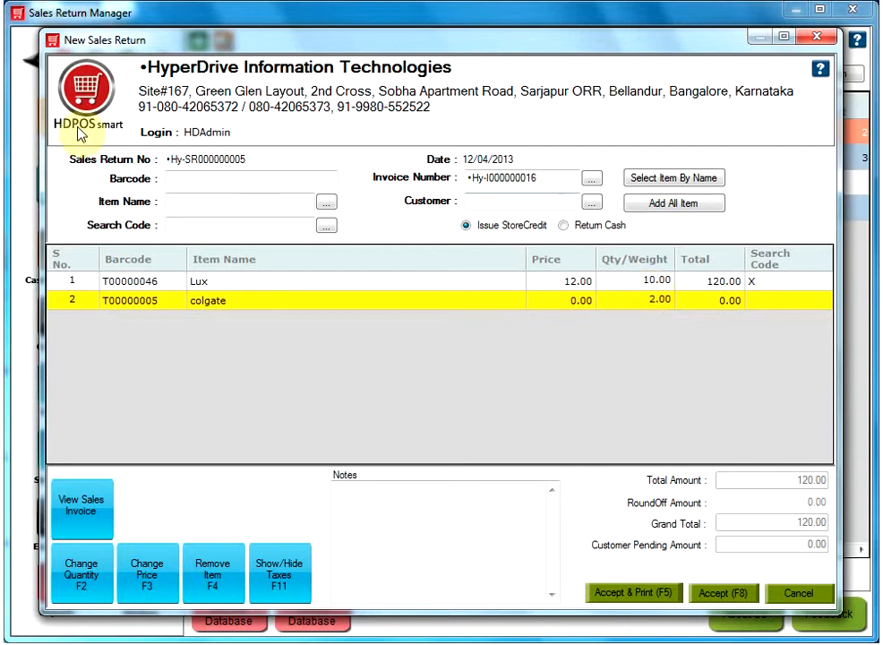
Remove Lux and colgate from the sales return's item list
left_click(204, 201)
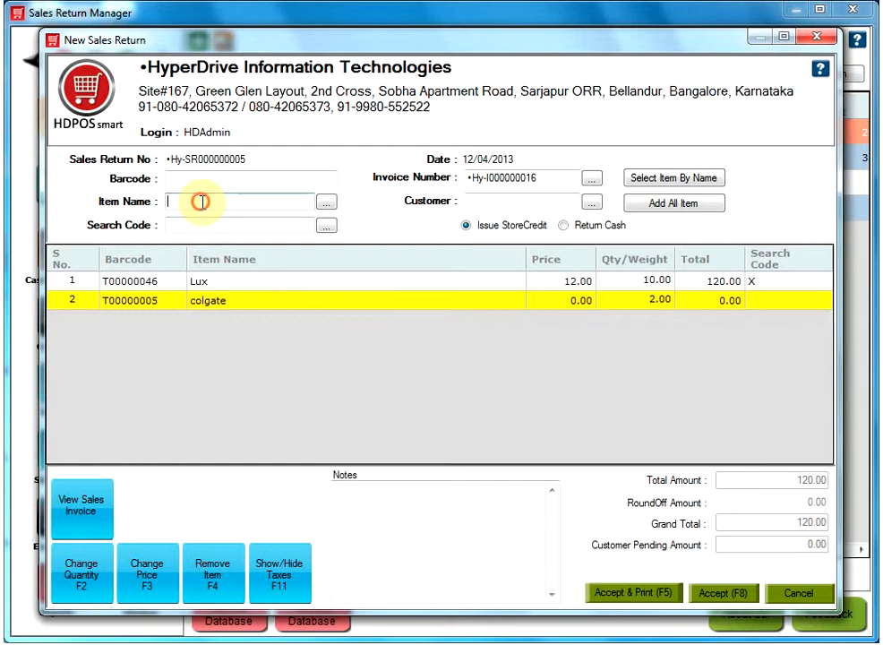
left_click(201, 283)
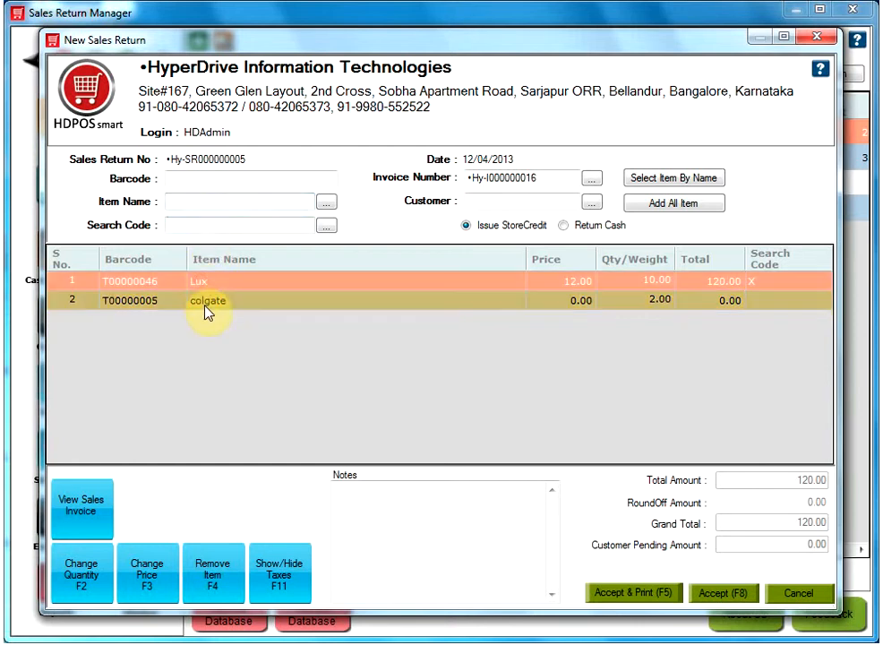
left_click(211, 573)
left_click(409, 350)
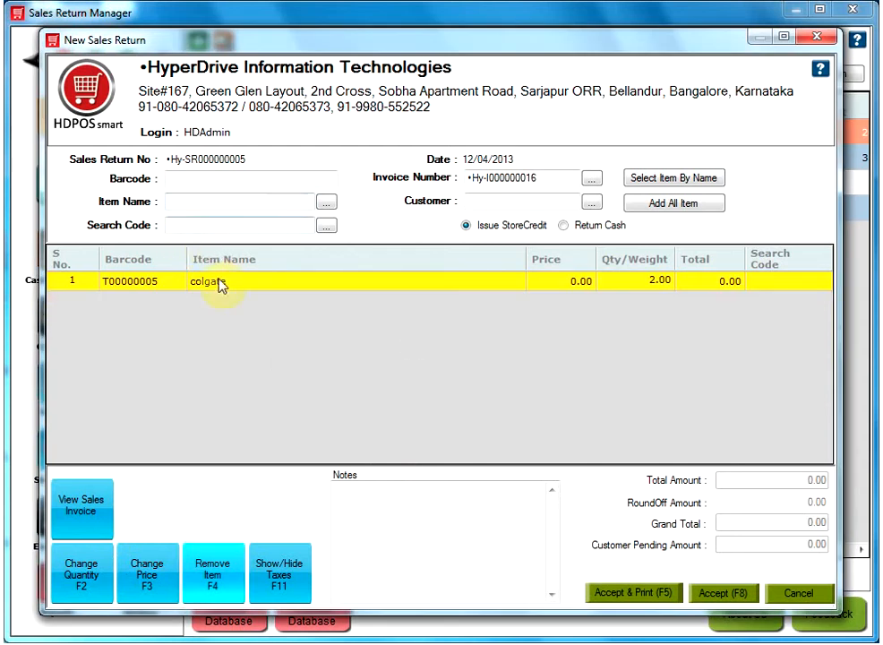
left_click(212, 571)
left_click(407, 348)
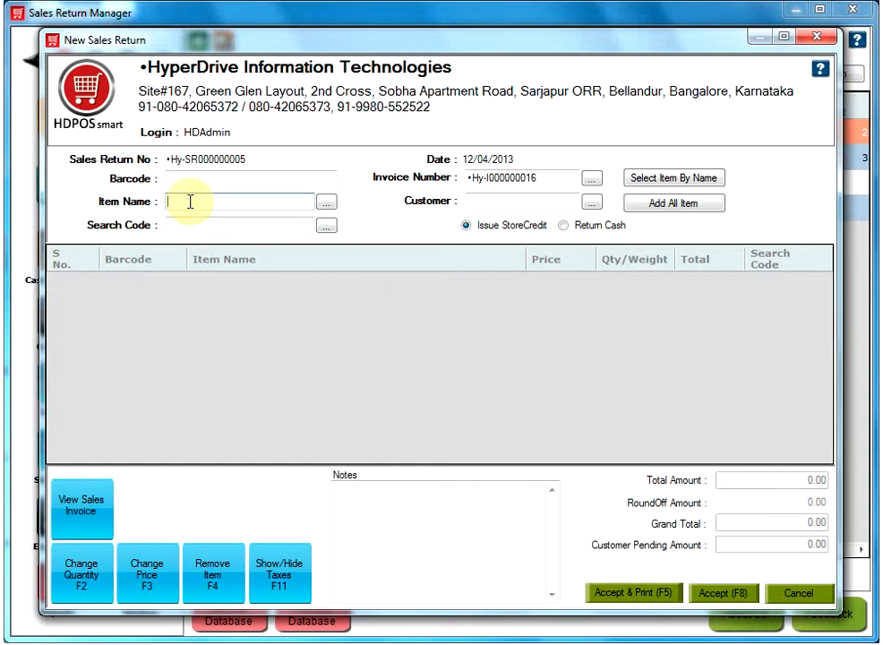
Add the items colgate, Lux and Parlag to the sales return by item name
type("colgate")
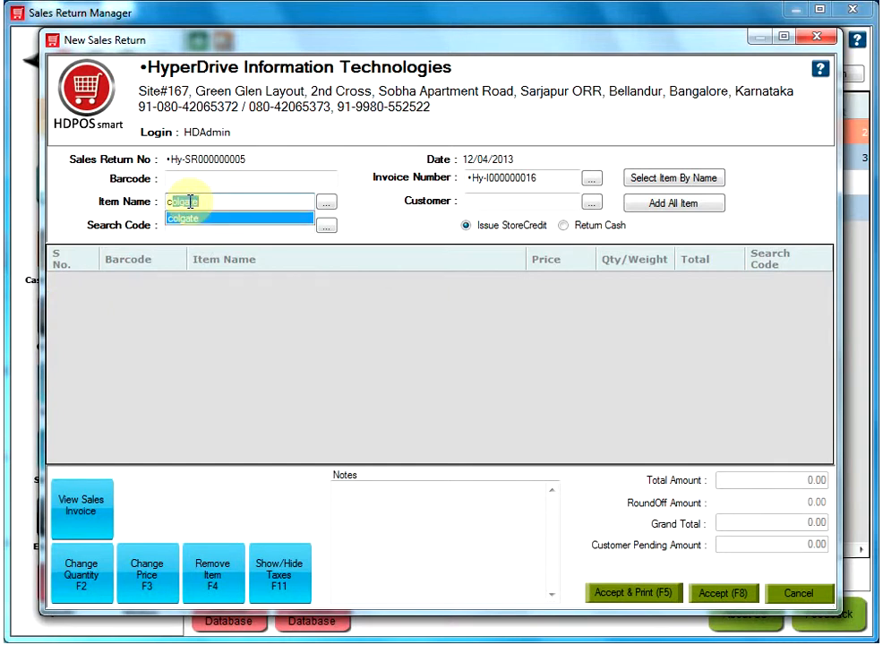
key("Return")
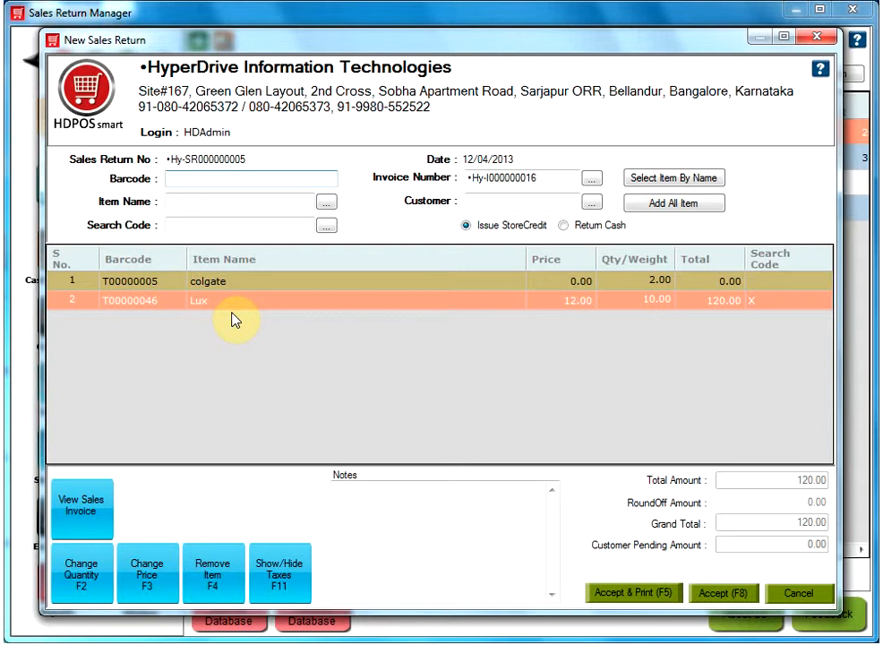
left_click(197, 202)
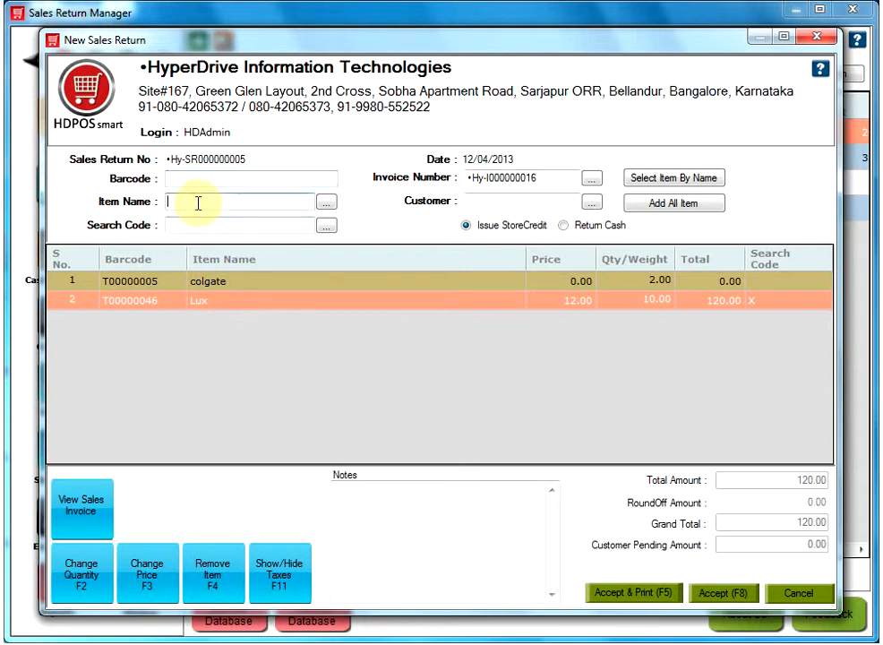
type("colgate")
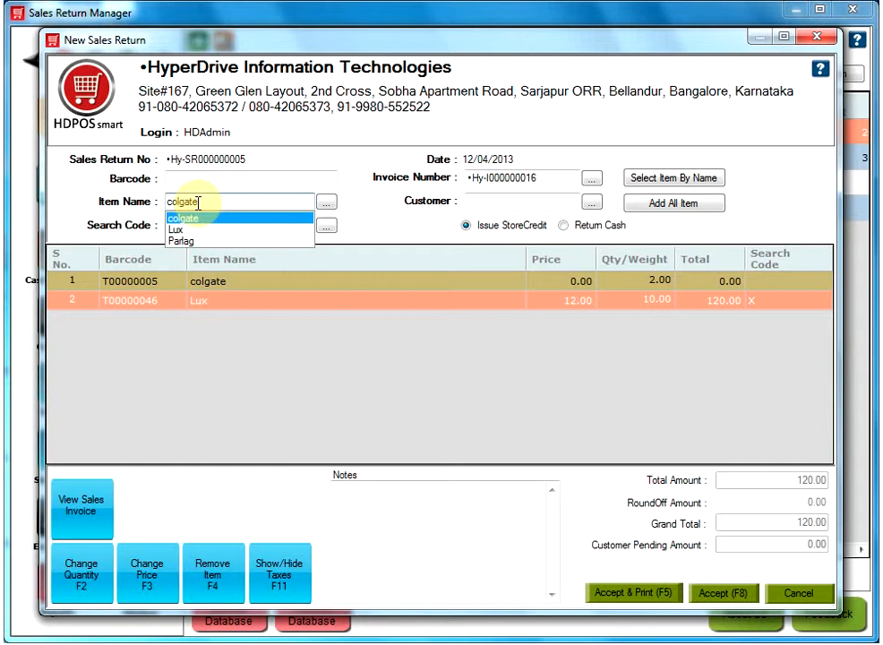
key("Down")
key("Down")
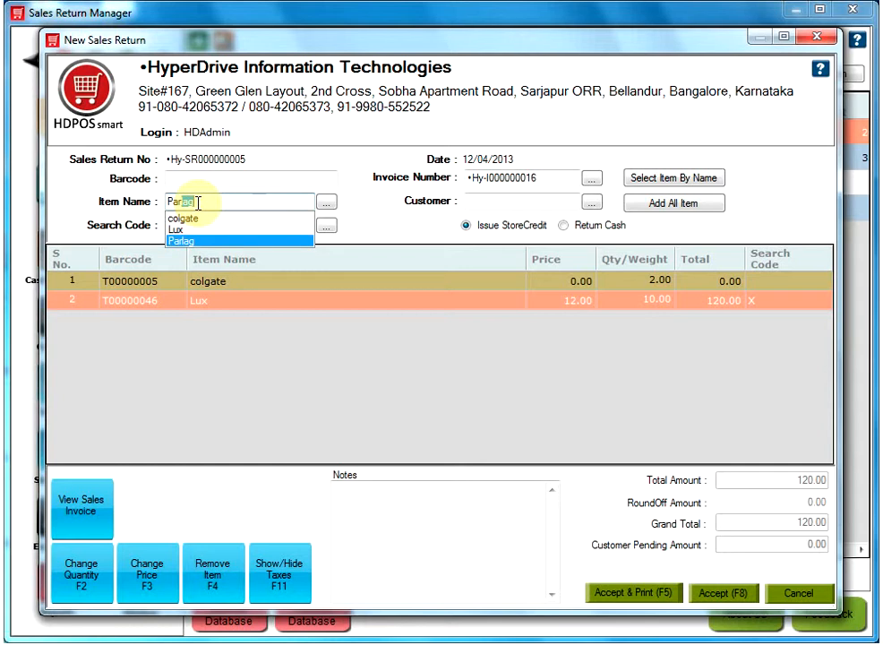
left_click(197, 239)
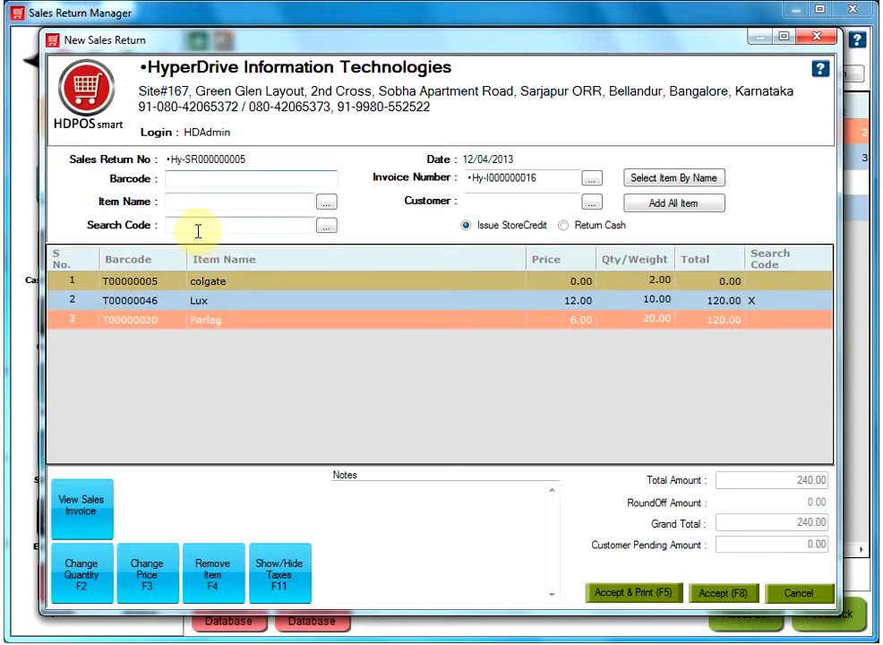
View the original sales invoice for this return, and close it after checking its items and payment details
left_click(270, 300)
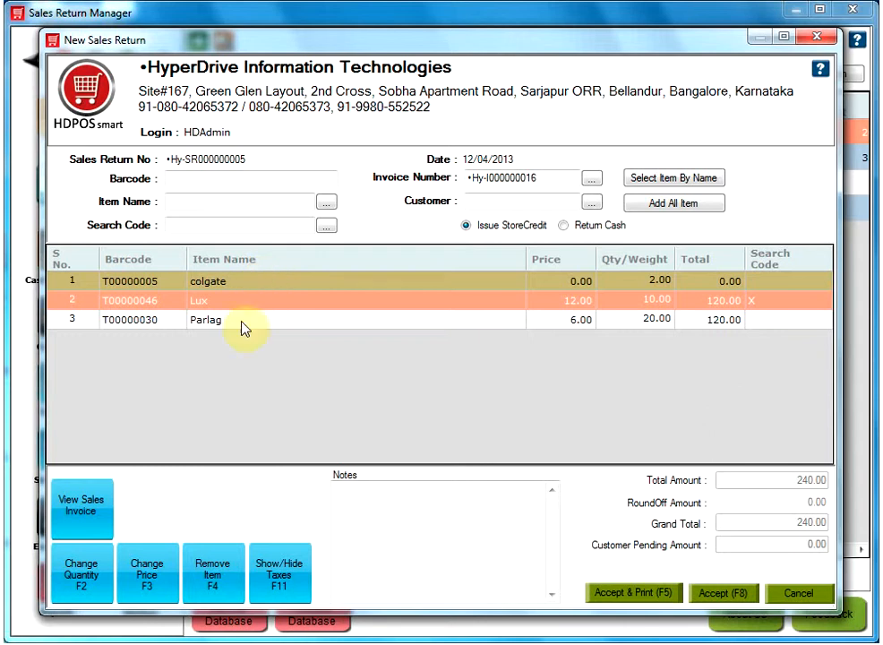
left_click(89, 509)
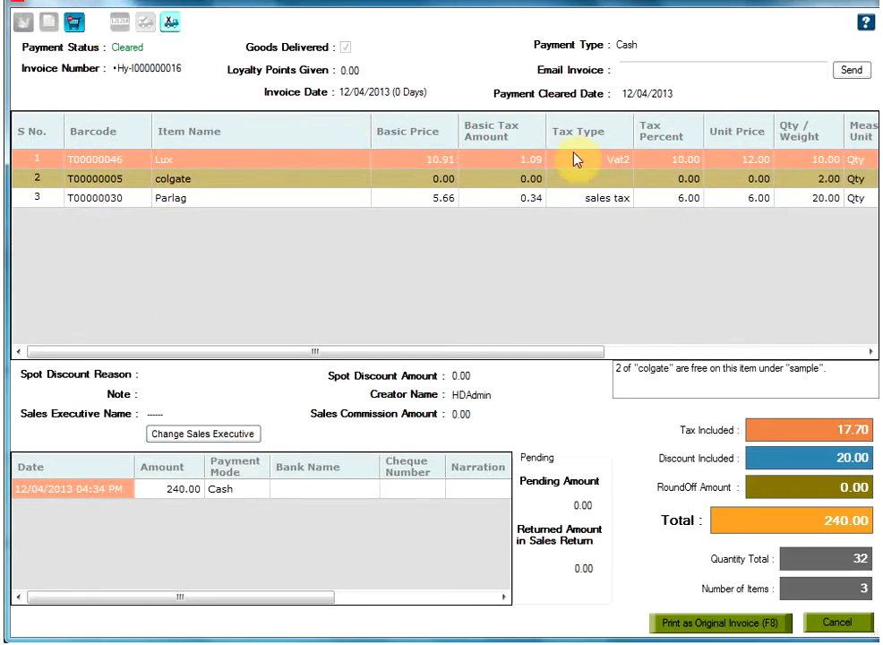
left_click(865, 3)
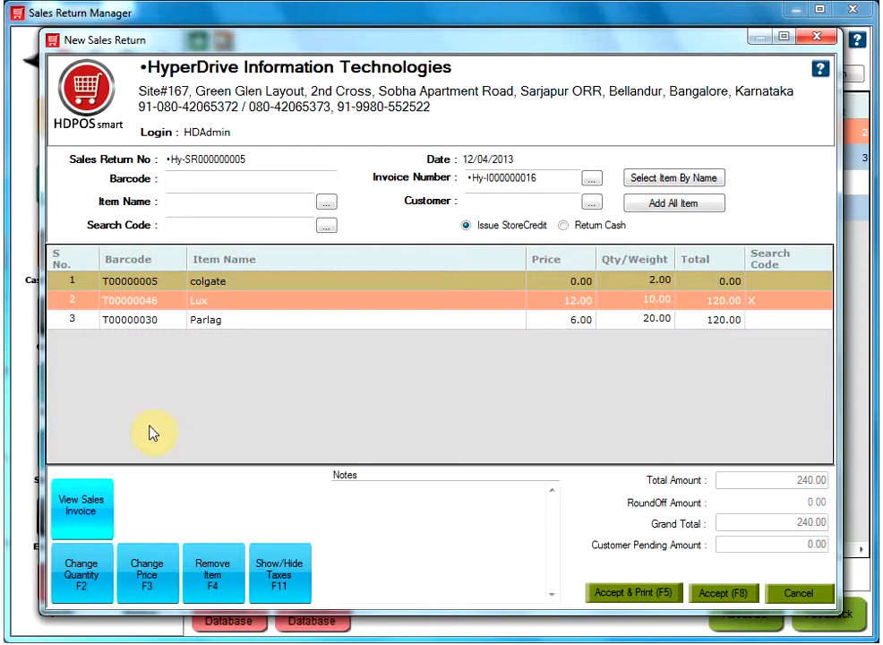
View the quantity and price change dialogs for Lux, closing each one without making a change
left_click(89, 573)
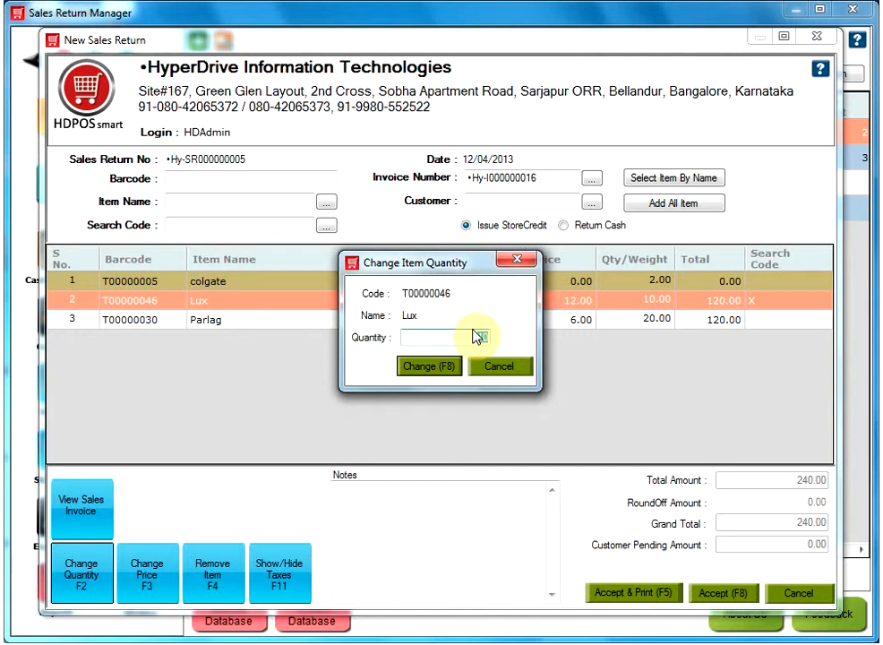
left_click(517, 265)
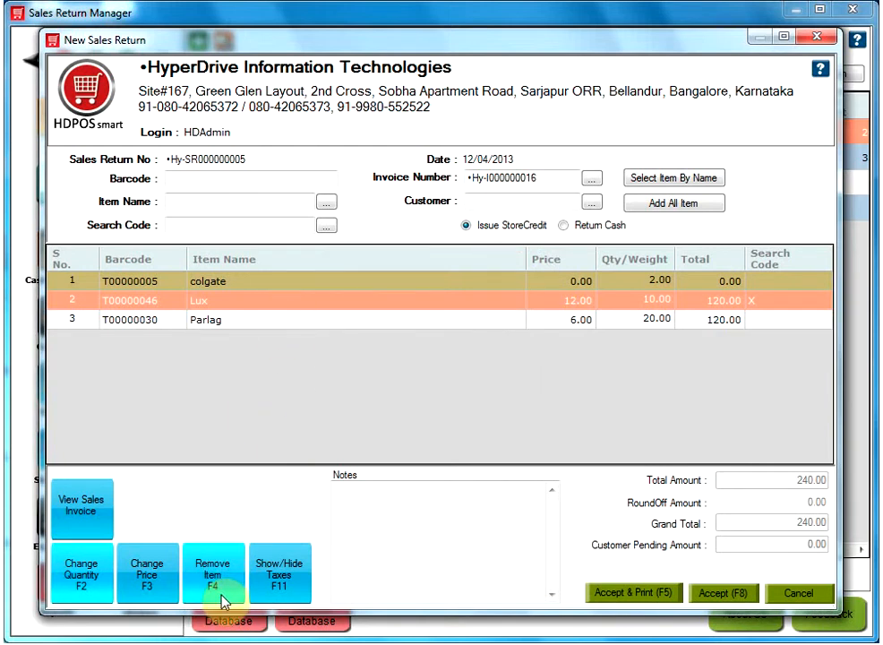
left_click(162, 588)
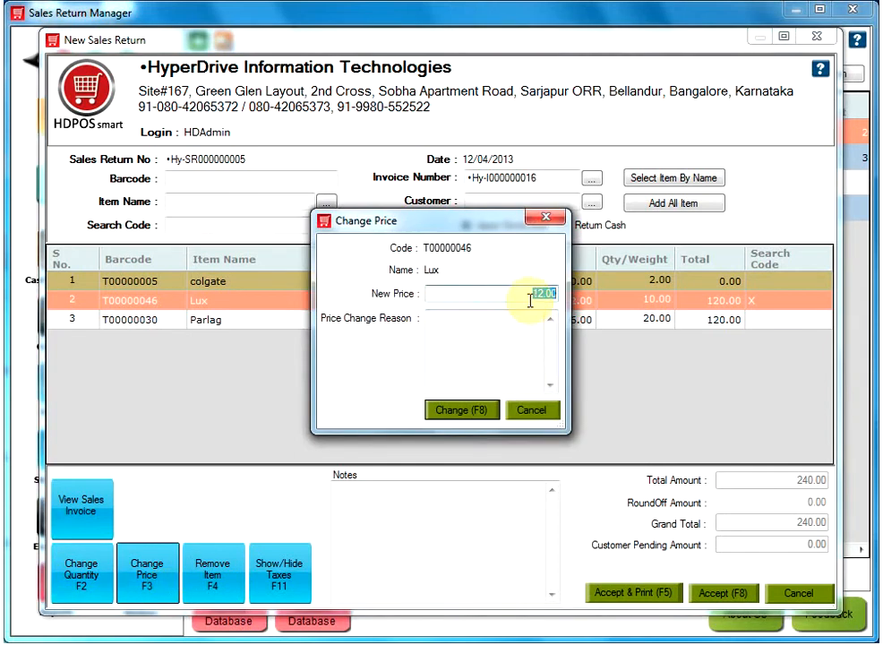
left_click(553, 217)
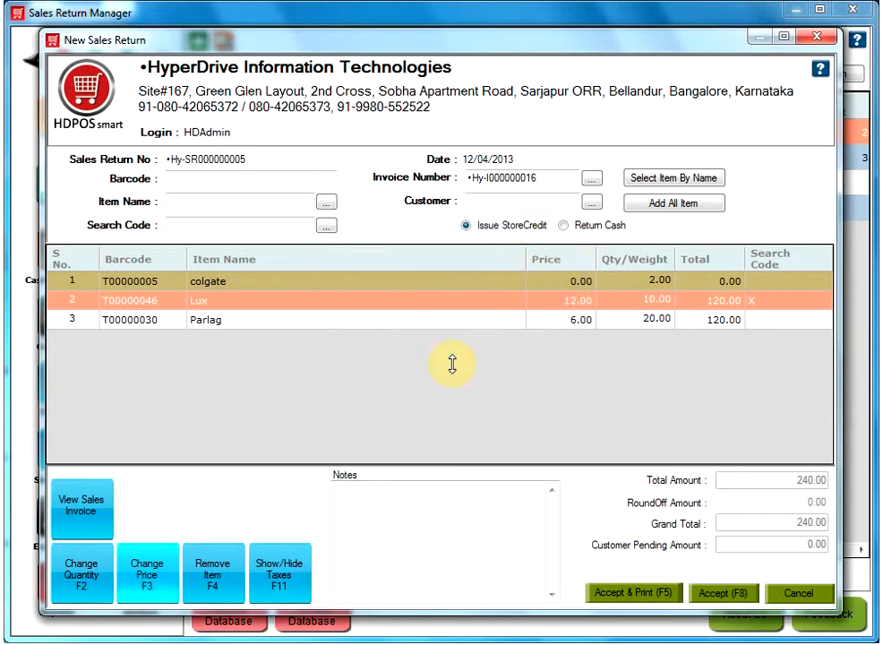
Show the tax details of the listed return items, and hide them again after checking them
left_click(284, 584)
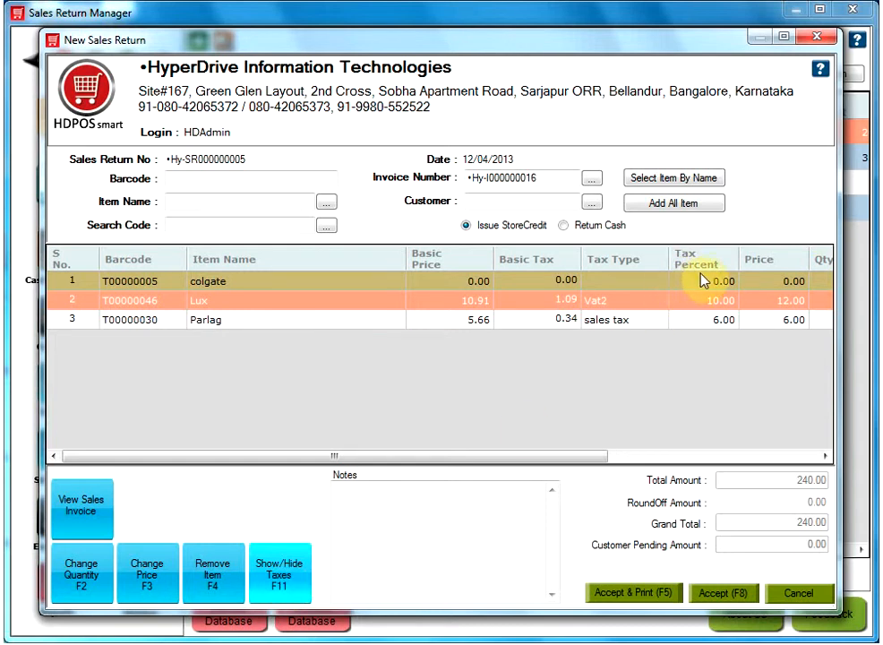
left_click(277, 578)
left_click(450, 528)
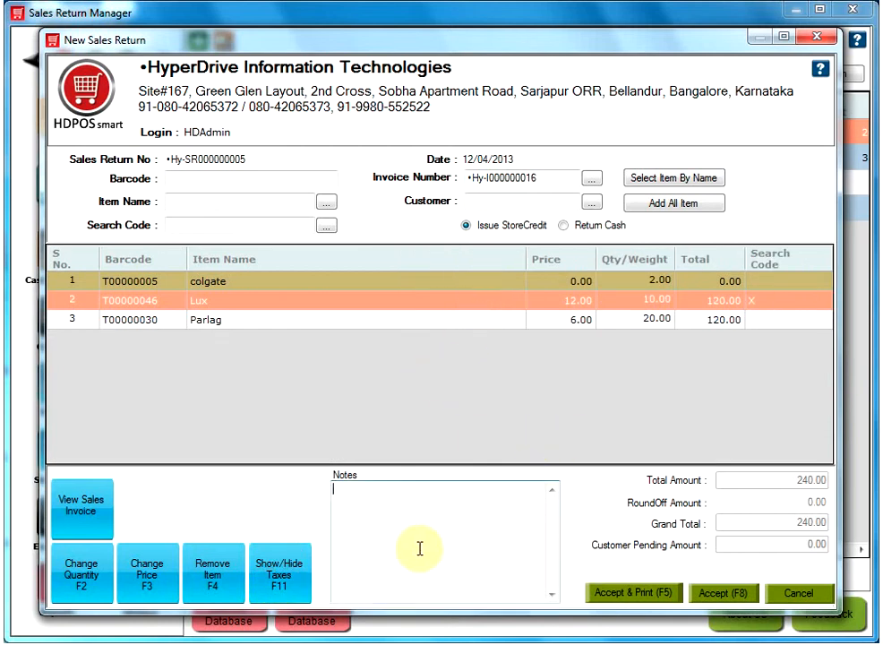
left_click(369, 512)
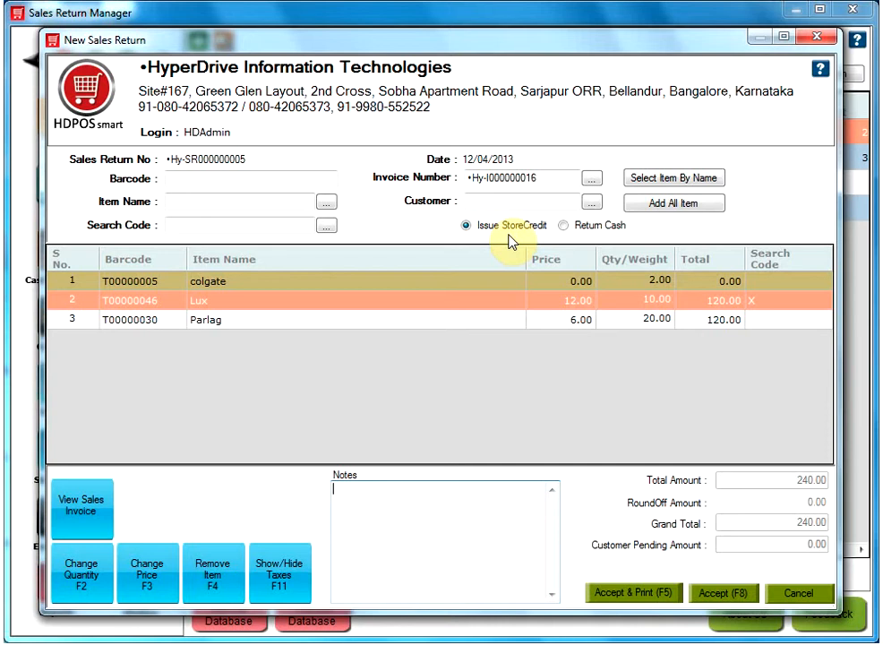
Set the sales return to Return Cash instead of issuing store credit
left_click(504, 202)
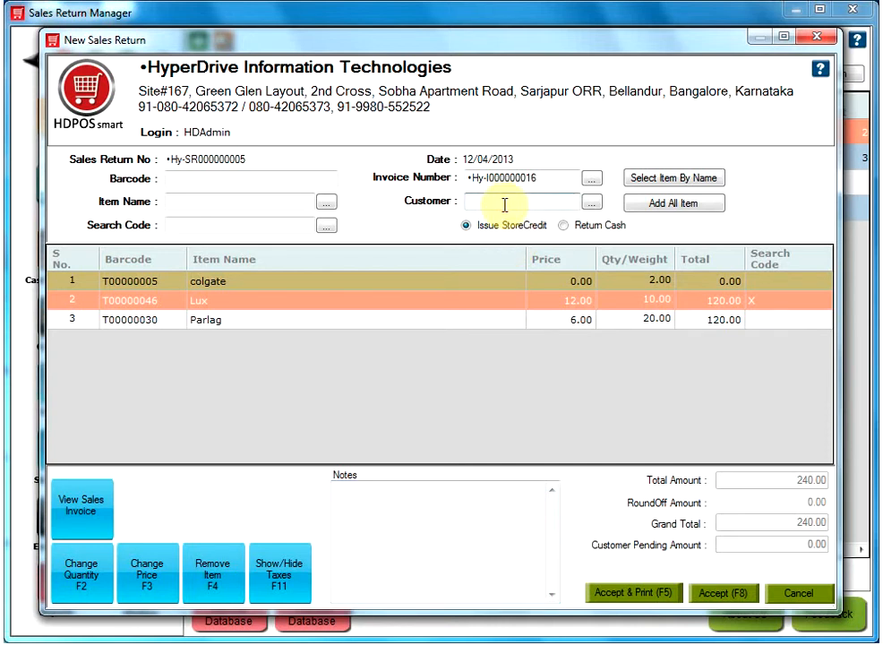
left_click(564, 226)
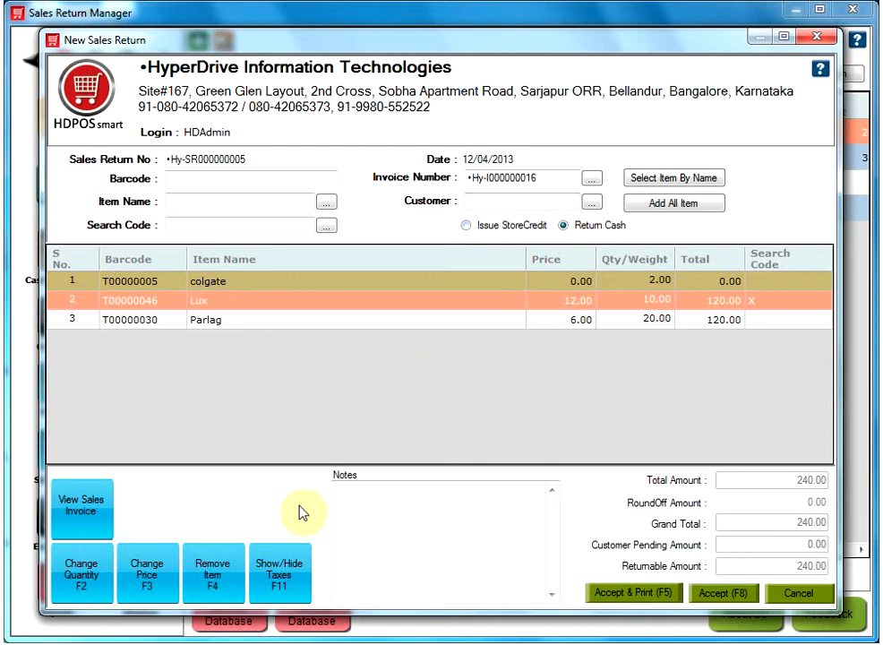
left_click(445, 555)
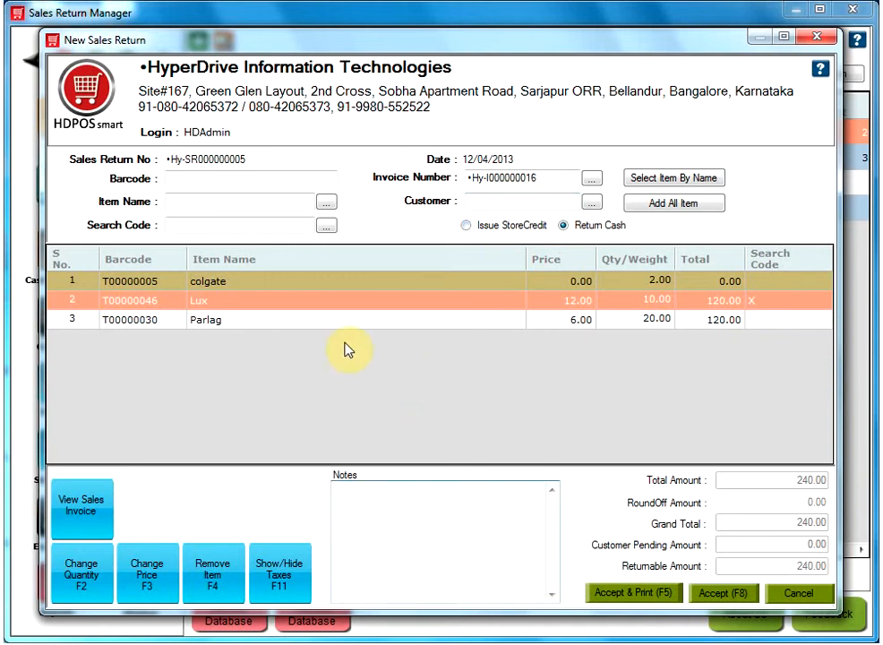
Remove colgate from the sales return's item list
left_click(305, 283)
left_click(211, 573)
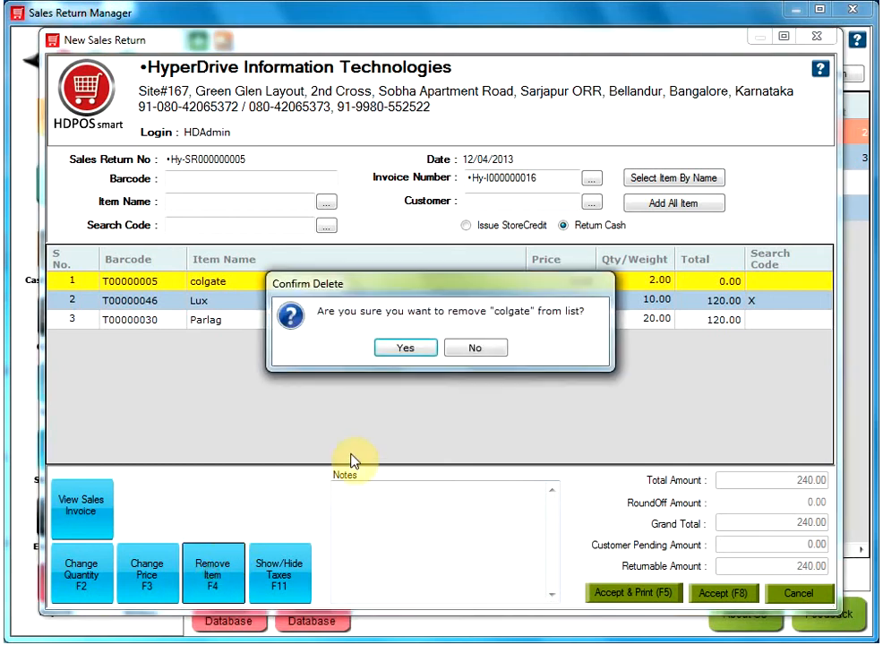
left_click(404, 346)
Accept the sales return without printing, continuing without the free offer item and agreeing to return the invoice amount by cash
left_click(725, 596)
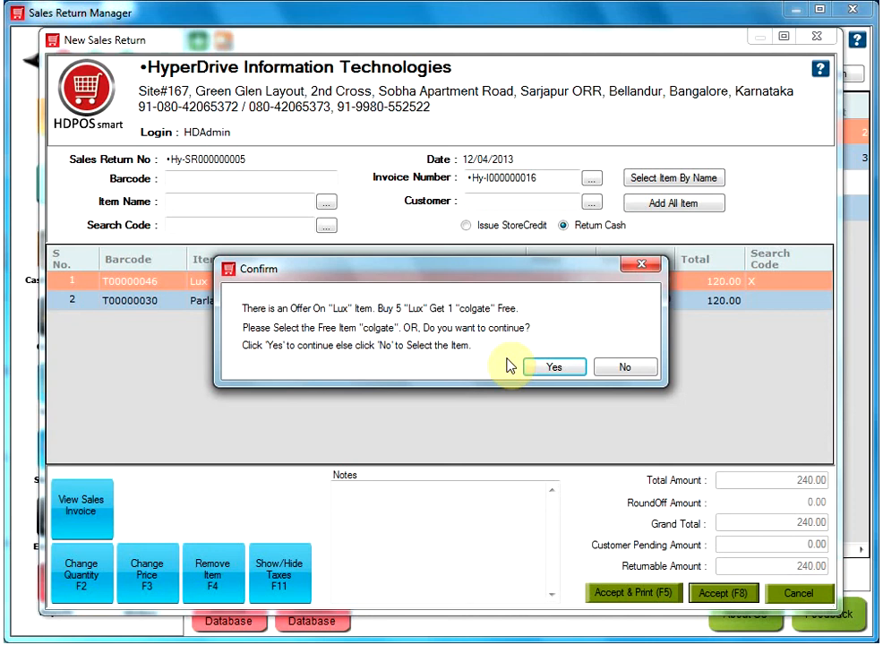
left_click(557, 368)
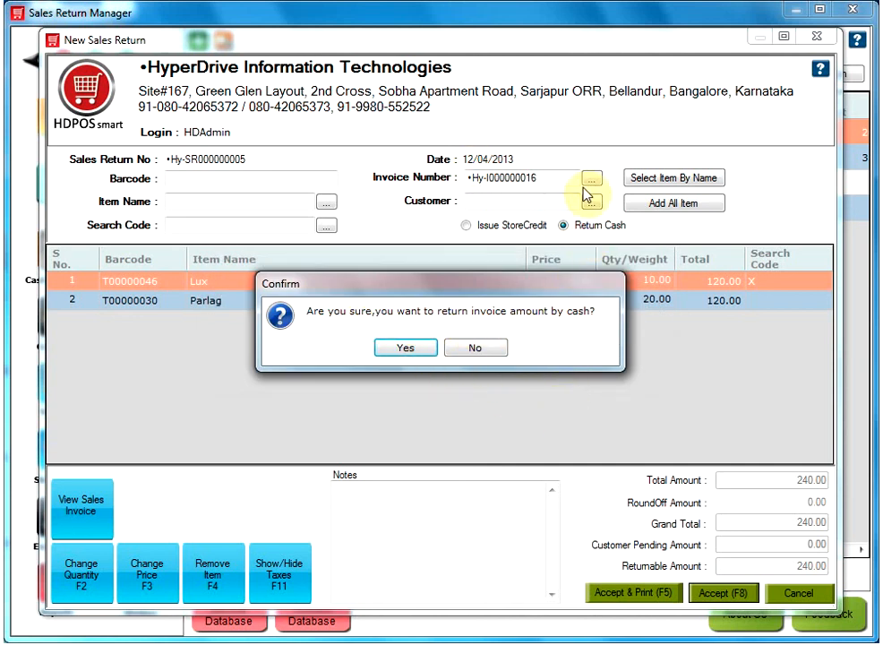
left_click(413, 347)
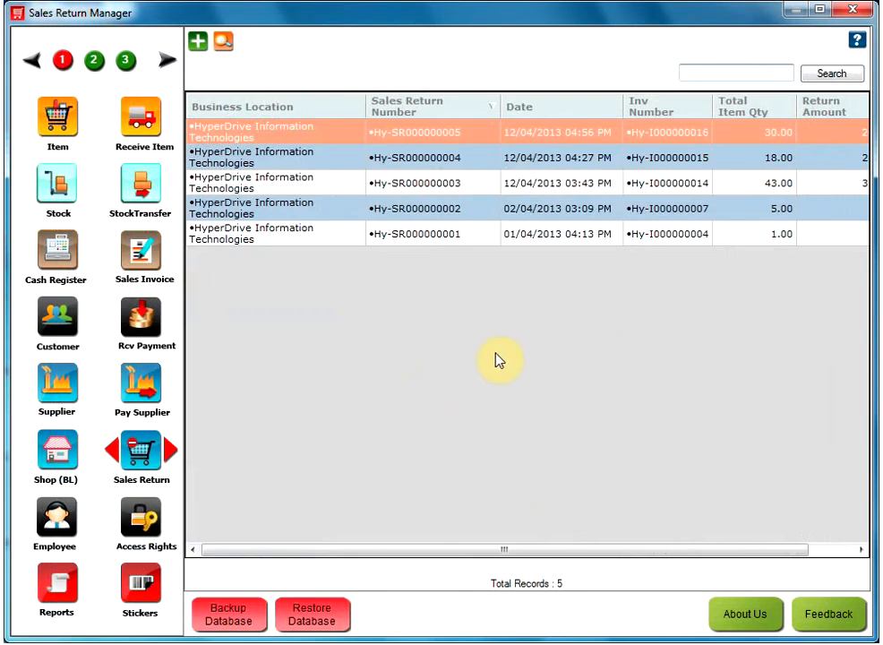